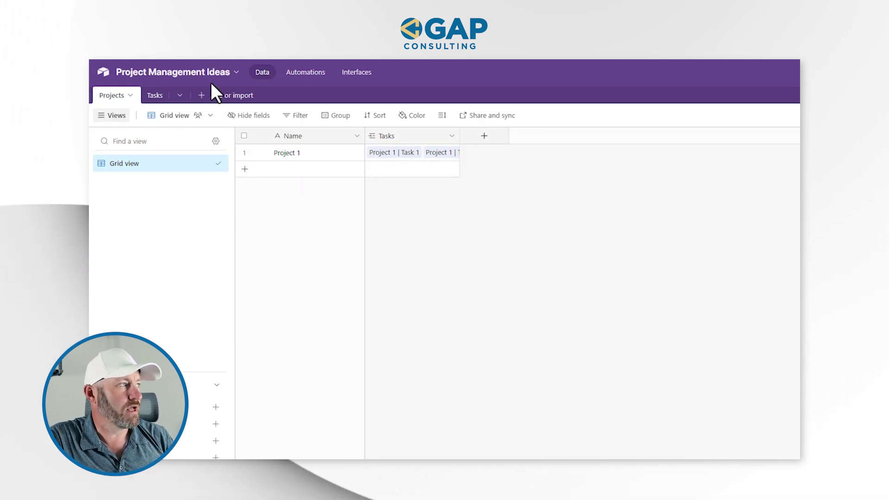
Step: Open the Tasks table and review the assignee, project, dependency and due date cells of Project 1's three tasks
{"action": "left_click", "coordinate": [158, 99]}
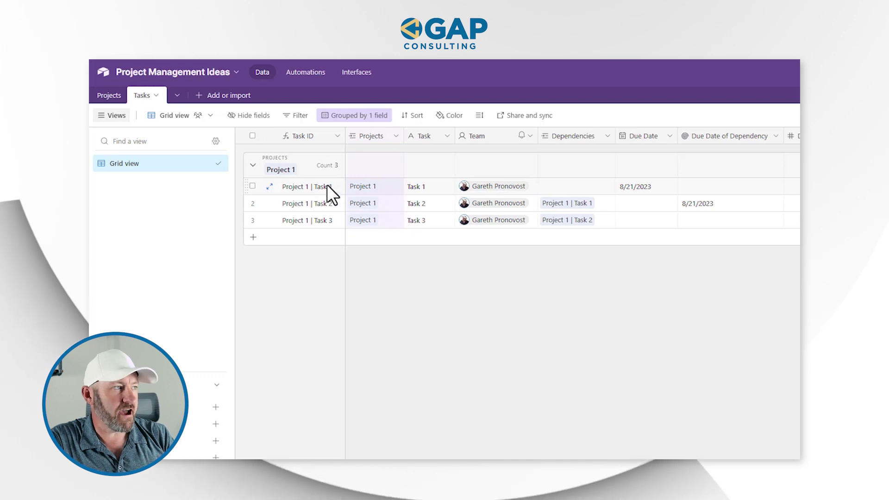
{"action": "left_click", "coordinate": [478, 188]}
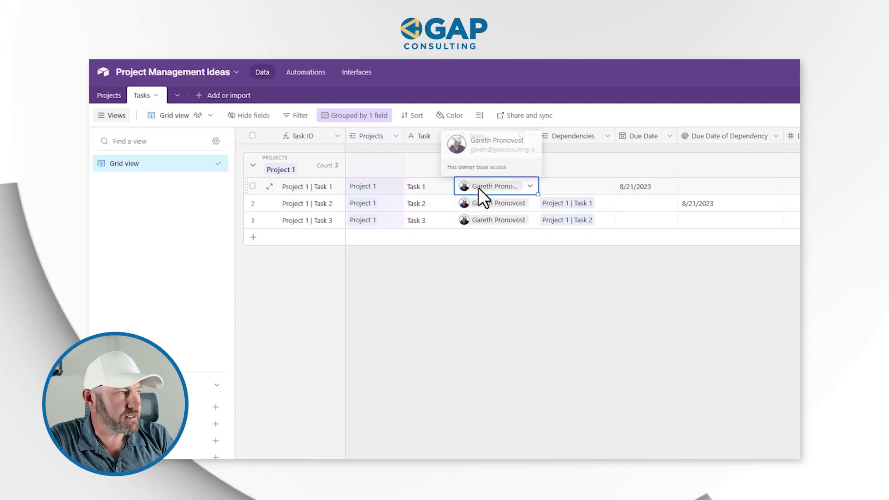
{"action": "left_click", "coordinate": [384, 187]}
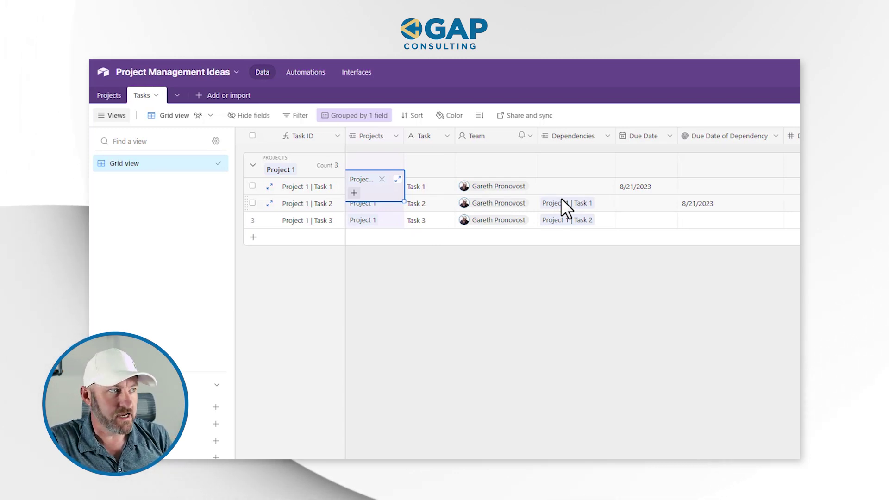
{"action": "left_click", "coordinate": [317, 204]}
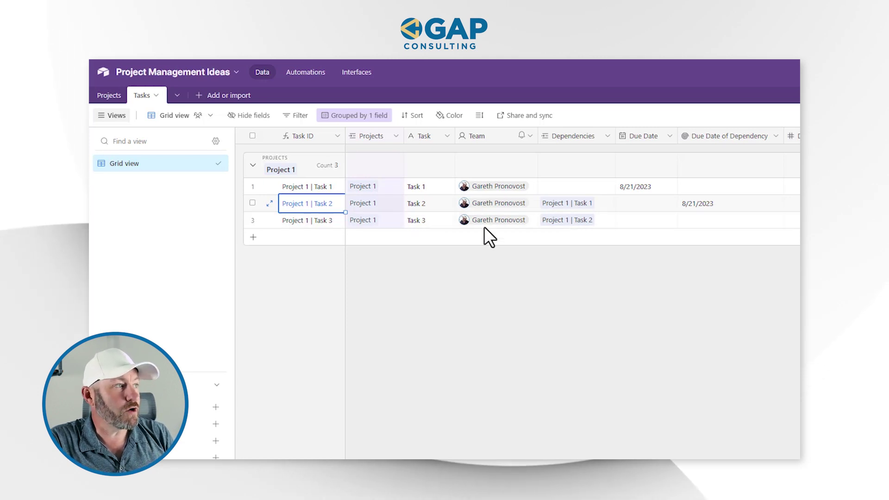
{"action": "left_click", "coordinate": [323, 221]}
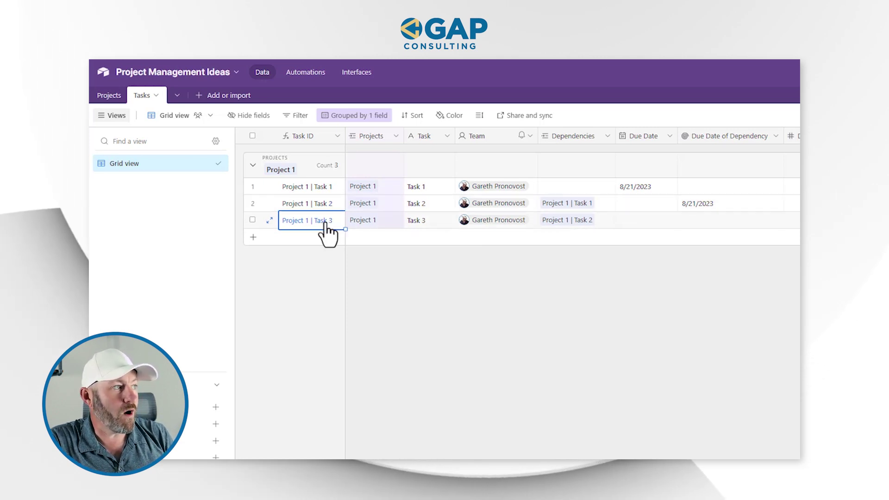
{"action": "left_click", "coordinate": [573, 224]}
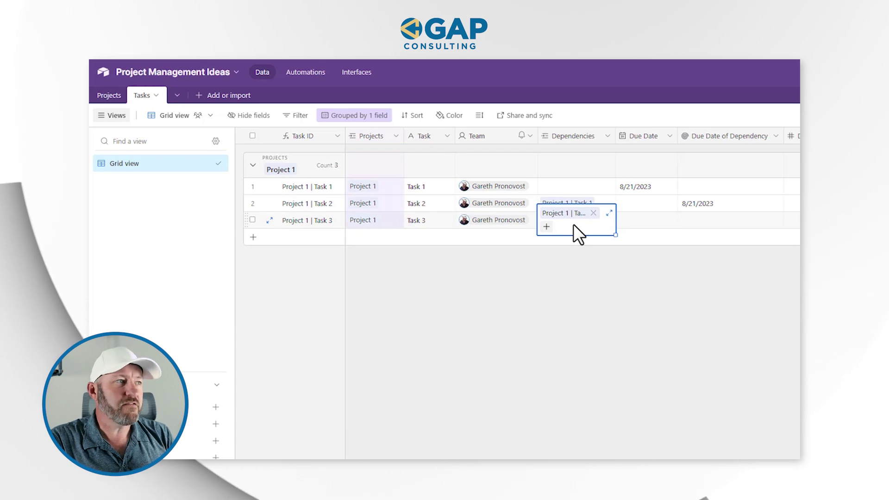
{"action": "left_click", "coordinate": [653, 222]}
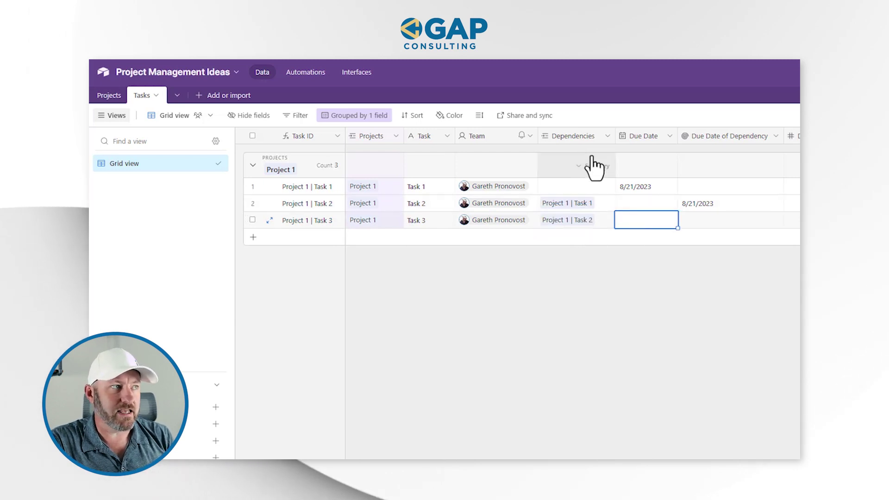
Step: Check the Dependencies field's link settings, then examine the Due Date and Due Date of Dependency cells for Tasks 1 and 2
{"action": "double_click", "coordinate": [577, 136]}
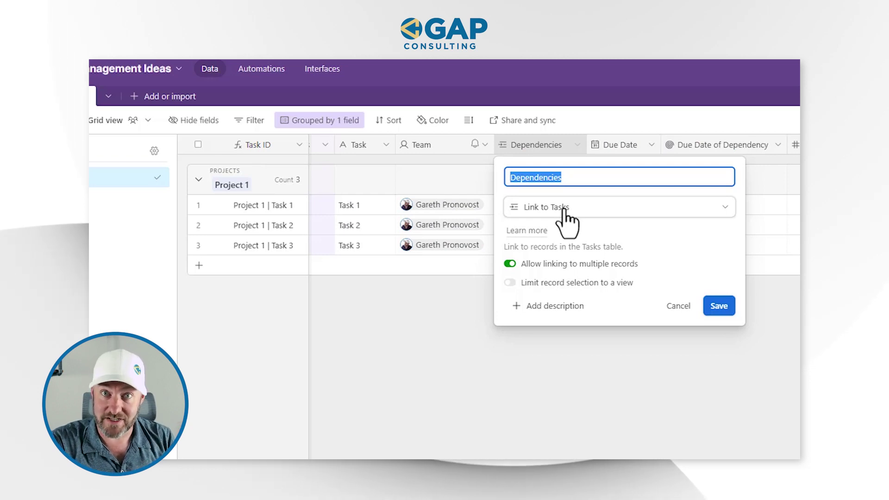
{"action": "left_click", "coordinate": [600, 120]}
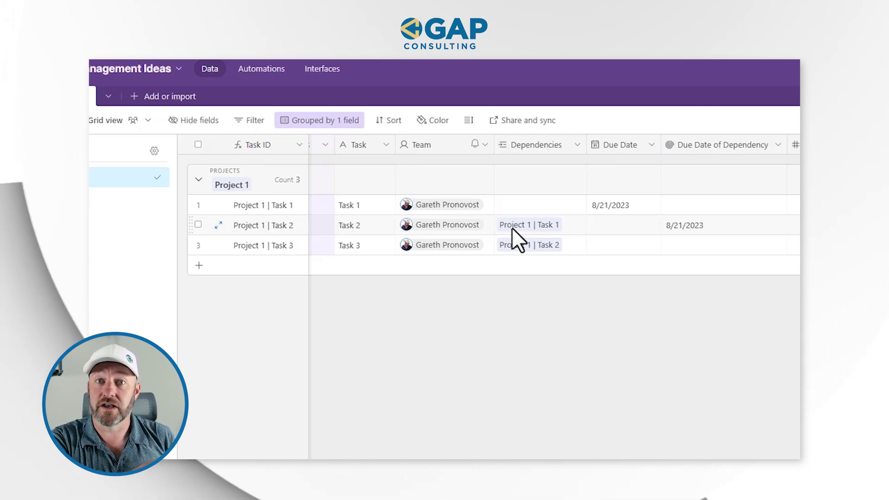
{"action": "left_click", "coordinate": [620, 212]}
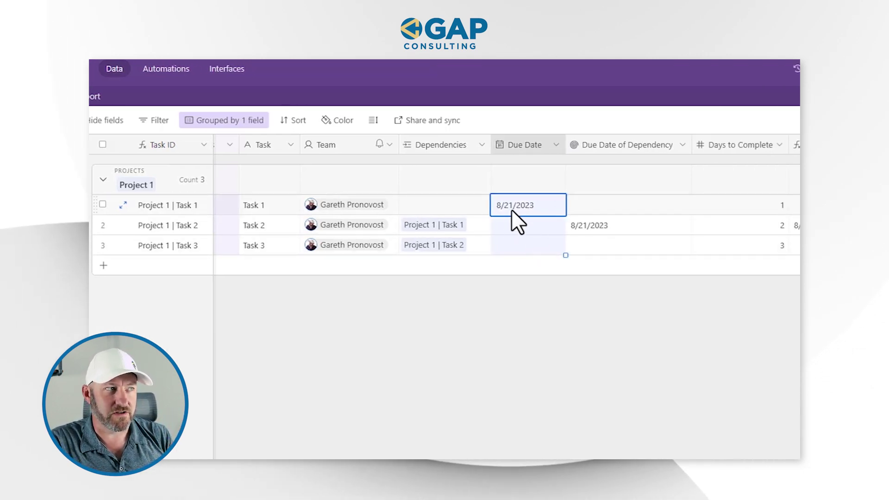
{"action": "left_click", "coordinate": [569, 207]}
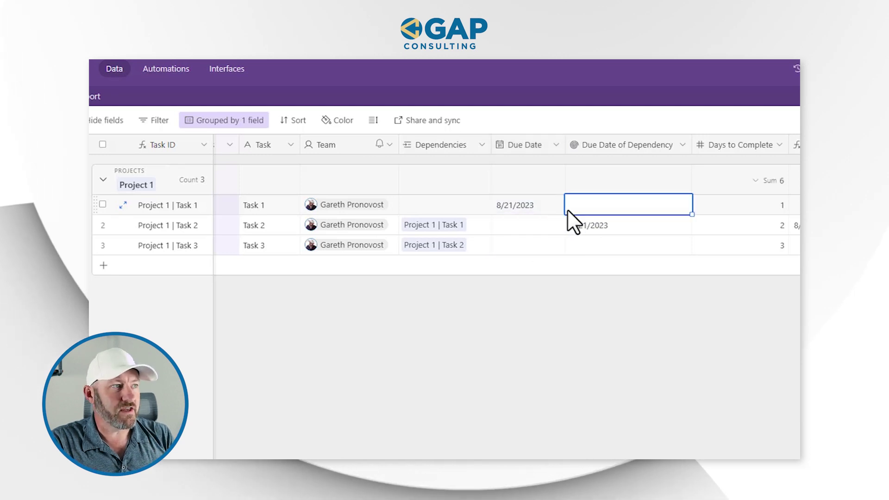
{"action": "left_click", "coordinate": [541, 208]}
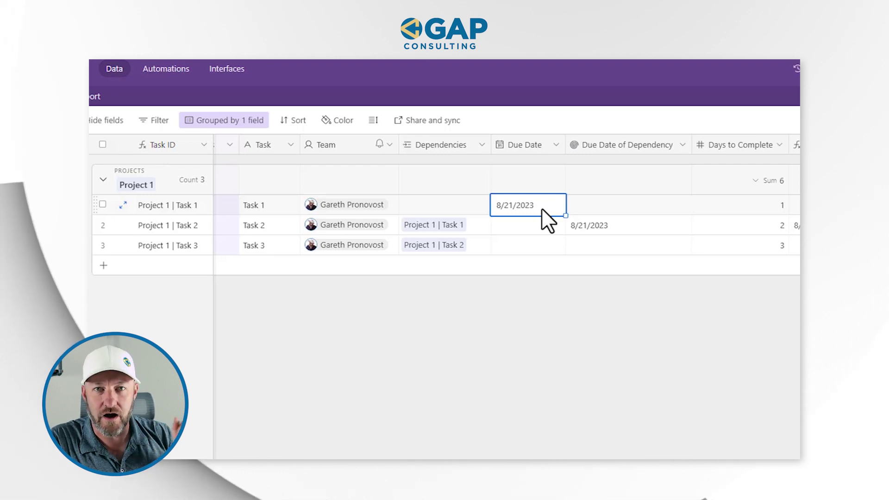
{"action": "left_click", "coordinate": [629, 231]}
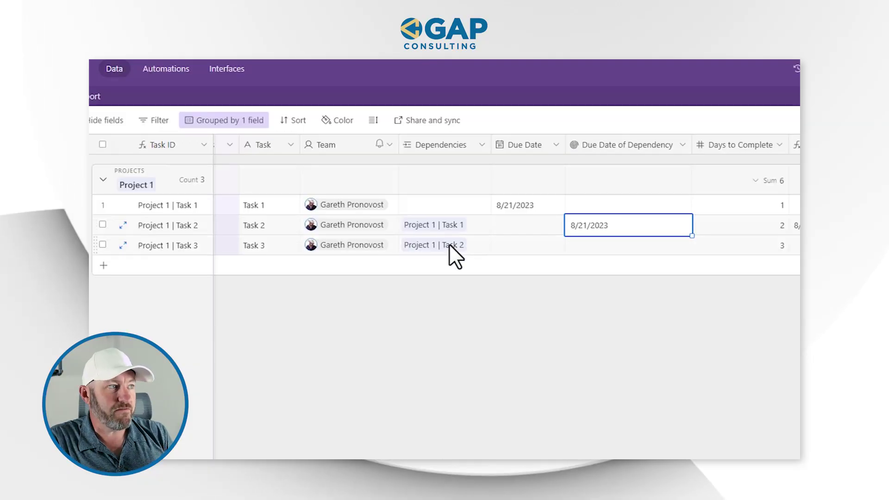
Step: Link Project 1 | Task 1 as an additional dependency of Task 3 and widen the Dependencies column to show both links
{"action": "left_click", "coordinate": [447, 244]}
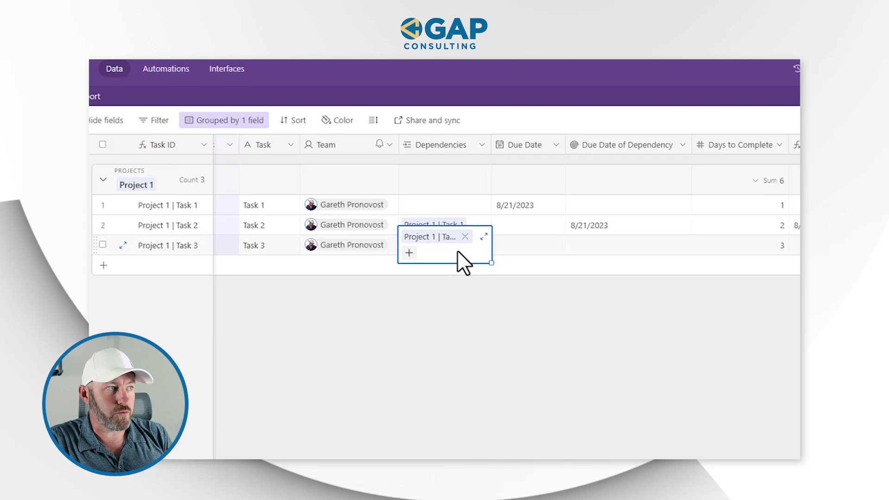
{"action": "left_click", "coordinate": [410, 253]}
{"action": "left_click", "coordinate": [337, 160]}
{"action": "left_click", "coordinate": [403, 362]}
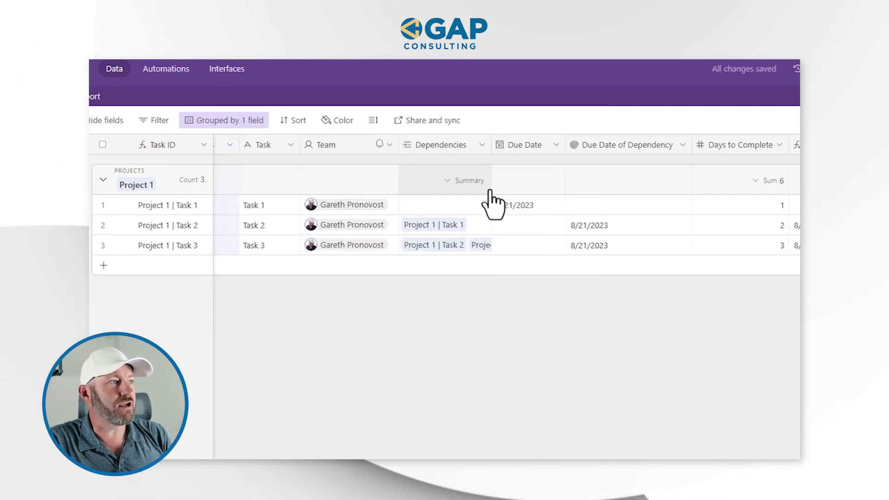
{"action": "left_click_drag", "start_coordinate": [489, 145], "coordinate": [563, 146]}
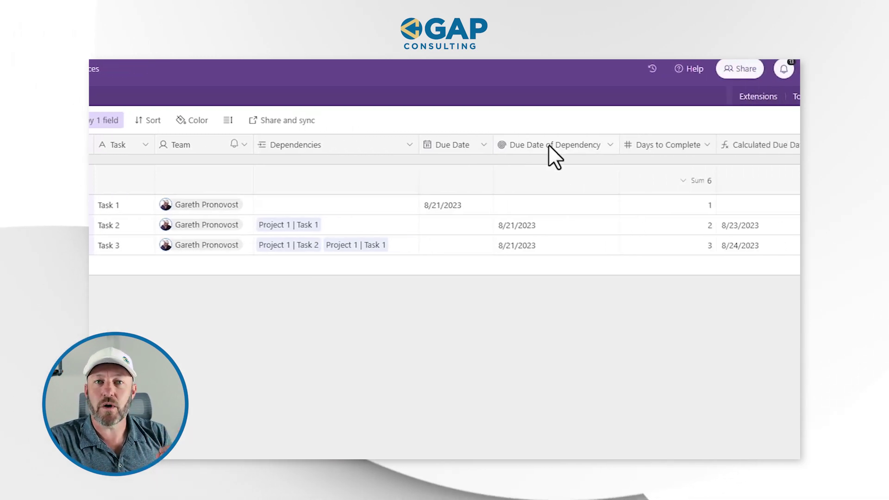
Step: Review the rollup configuration of the Due Date of Dependency field, including its linked field and aggregation formula
{"action": "double_click", "coordinate": [548, 144]}
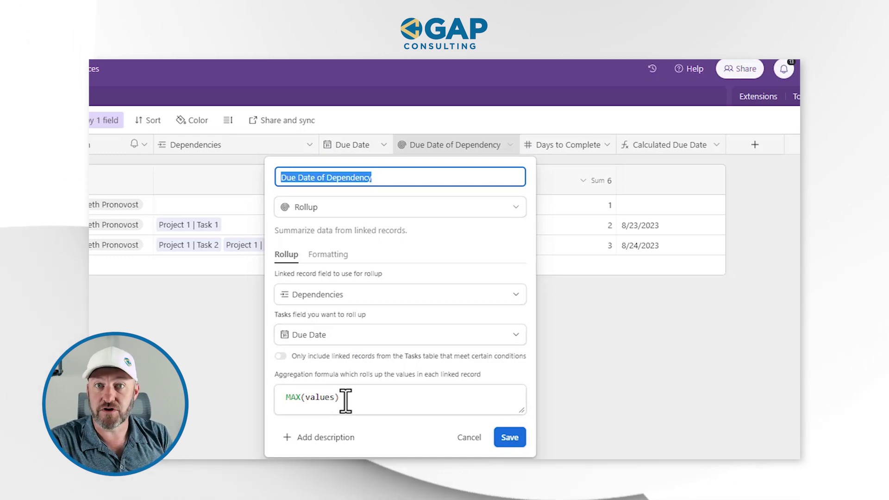
{"action": "left_click", "coordinate": [498, 437]}
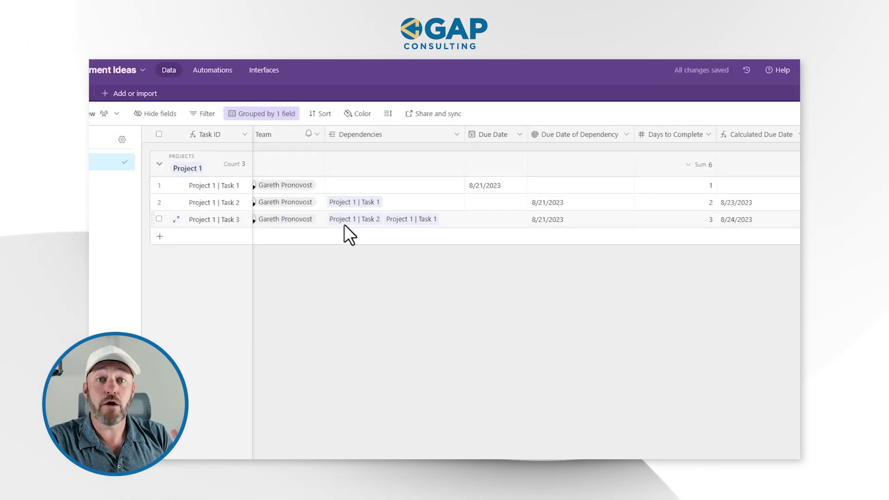
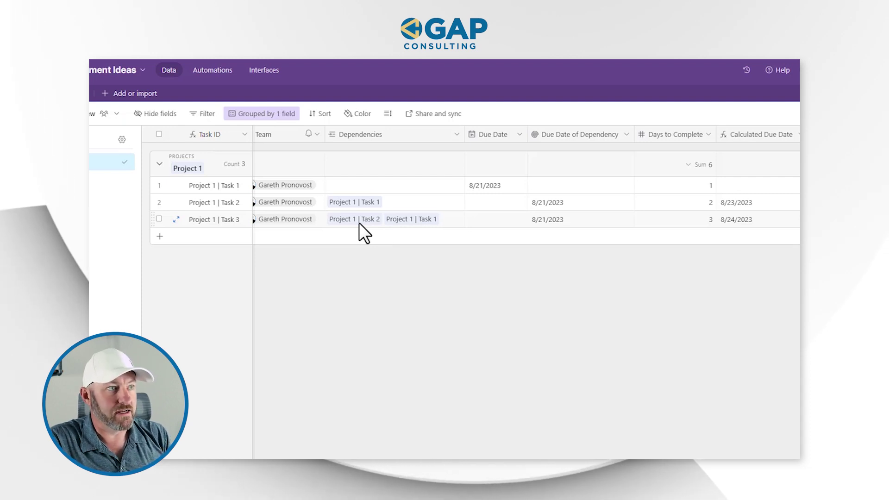
Step: Set Days to Complete to 5 for Task 1, 1 for Task 2 and 7 for Task 3
{"action": "left_click", "coordinate": [683, 186]}
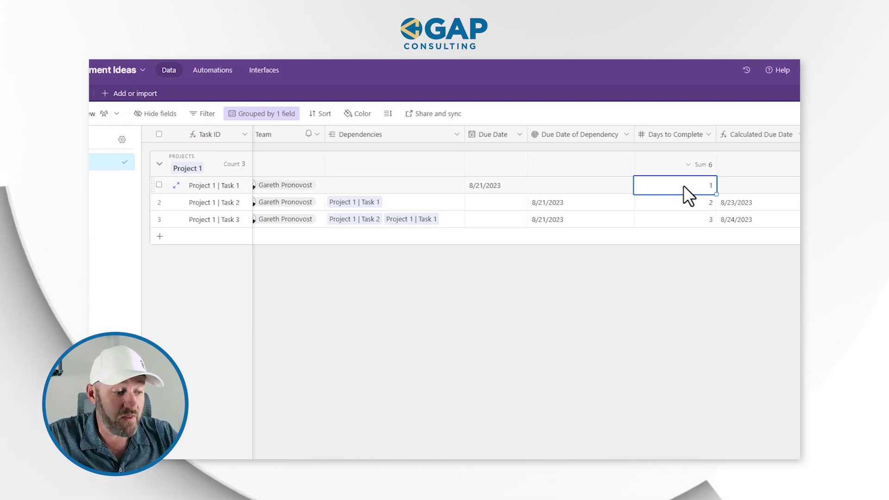
{"action": "type", "text": "5"}
{"action": "key", "text": "Return"}
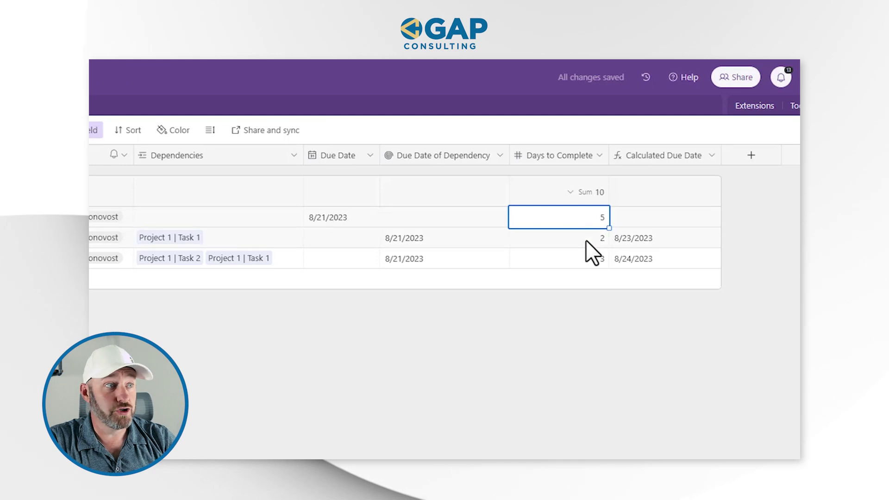
{"action": "left_click", "coordinate": [585, 239]}
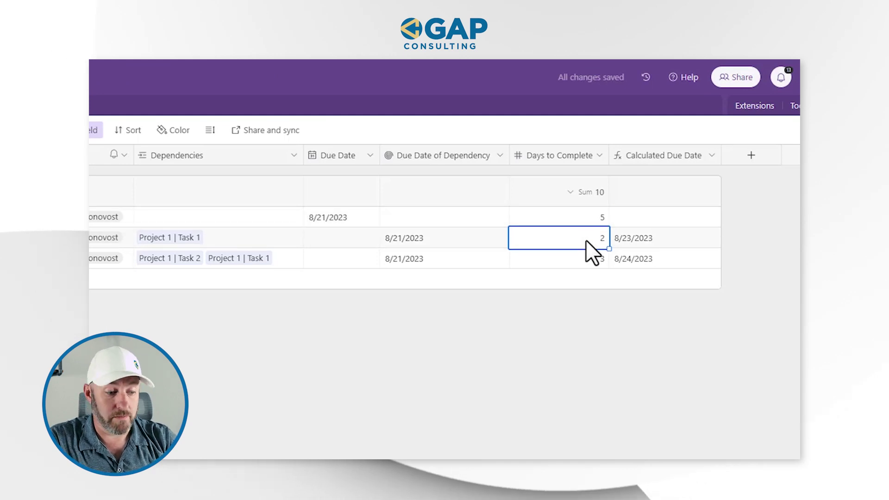
{"action": "type", "text": "1"}
{"action": "left_click", "coordinate": [587, 258]}
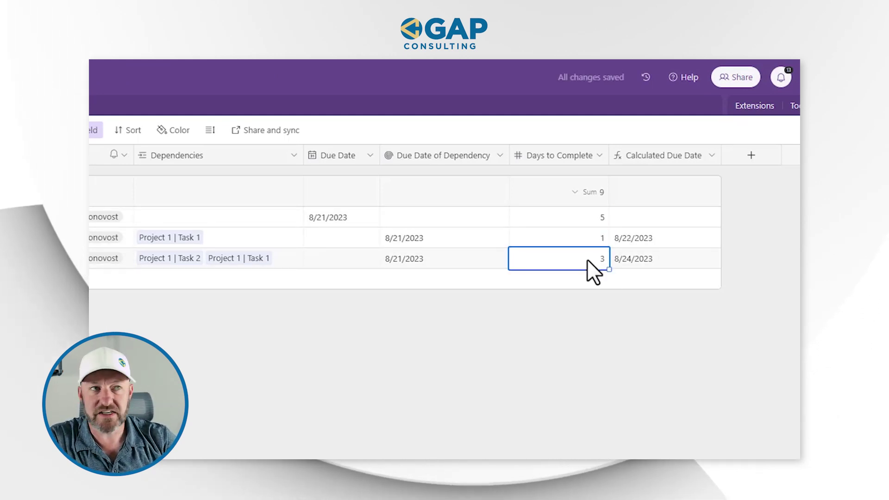
{"action": "type", "text": "7"}
{"action": "left_click", "coordinate": [593, 330]}
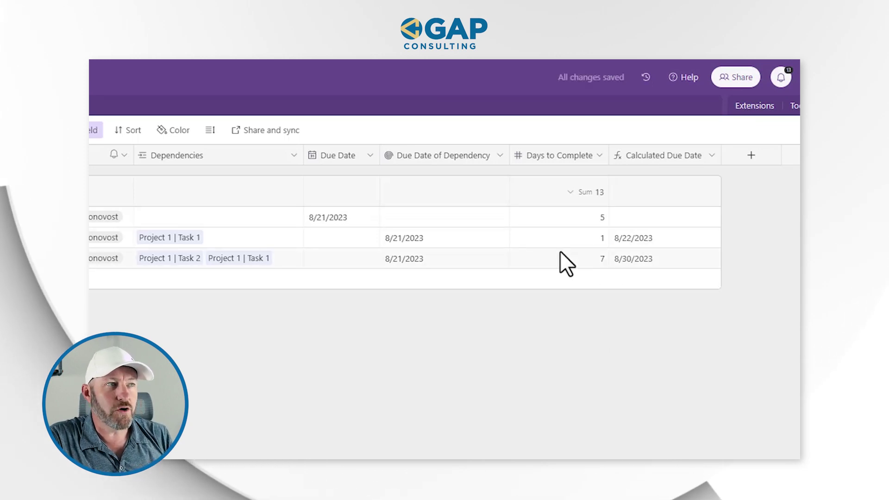
Step: Inspect the Calculated Due Date formula, highlighting its WORKDAY expression, and close the field settings without changes
{"action": "double_click", "coordinate": [656, 157]}
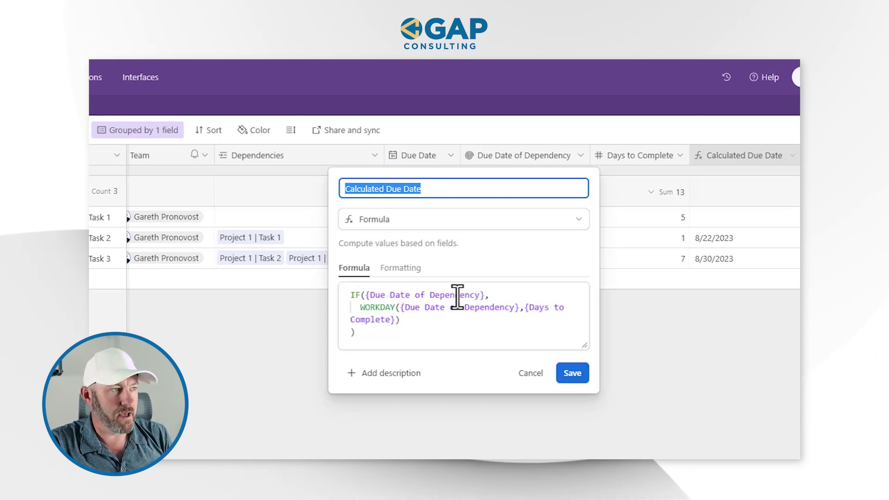
{"action": "left_click_drag", "start_coordinate": [360, 308], "coordinate": [407, 318]}
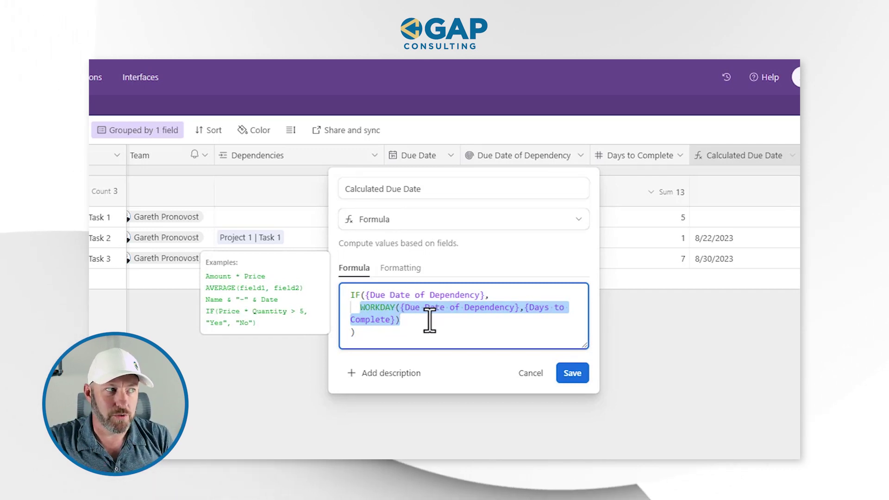
{"action": "left_click", "coordinate": [531, 373]}
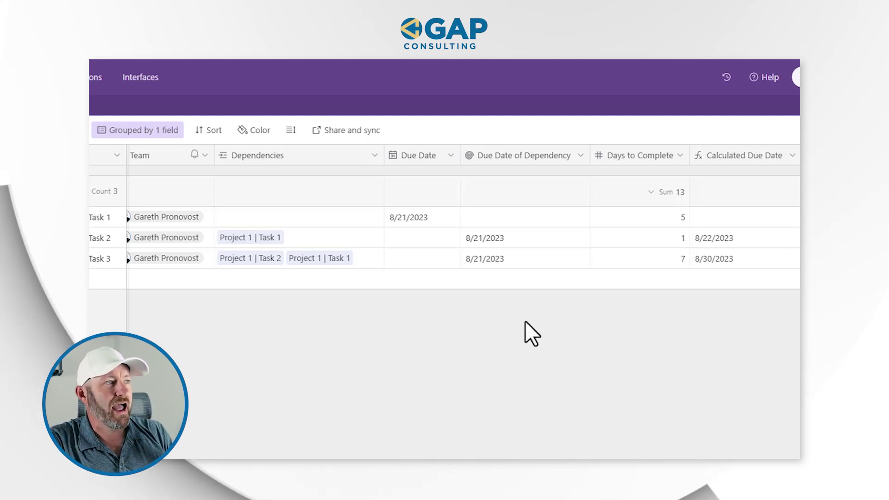
Step: Examine the due date, days to complete and calculated due date cells of Tasks 1 and 2, and Task 3's dependencies
{"action": "left_click", "coordinate": [435, 221]}
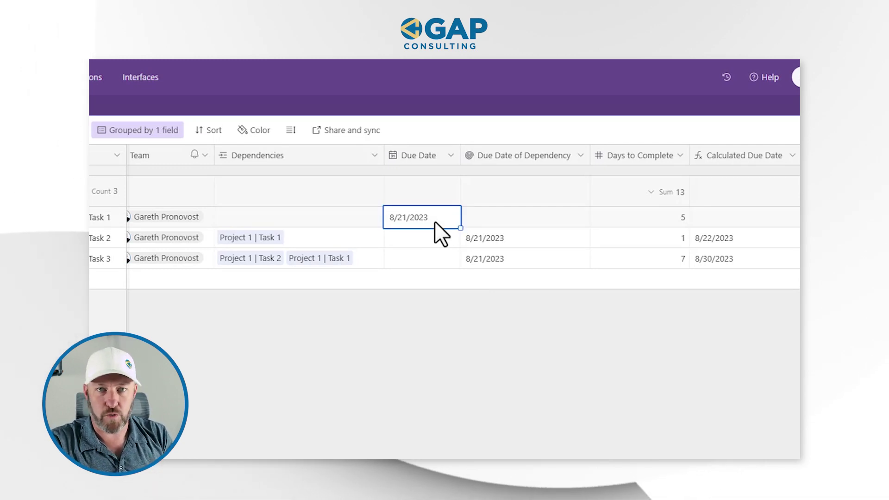
{"action": "left_click", "coordinate": [645, 216]}
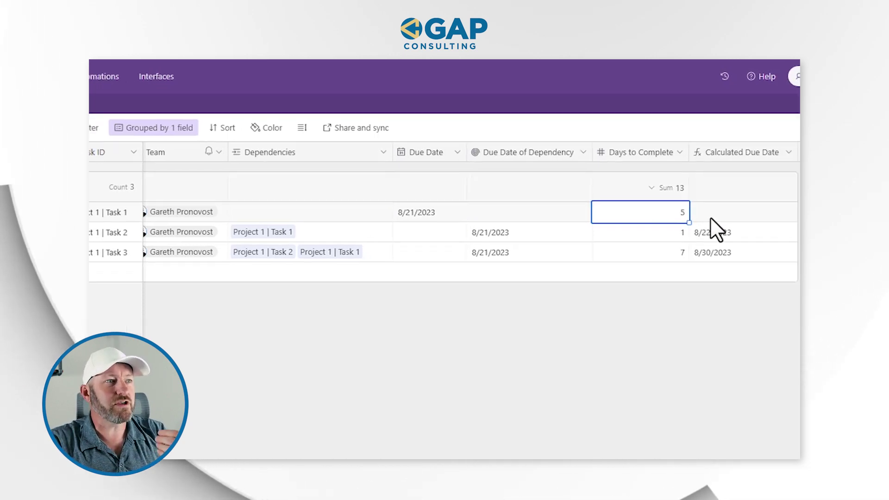
{"action": "left_click", "coordinate": [712, 219]}
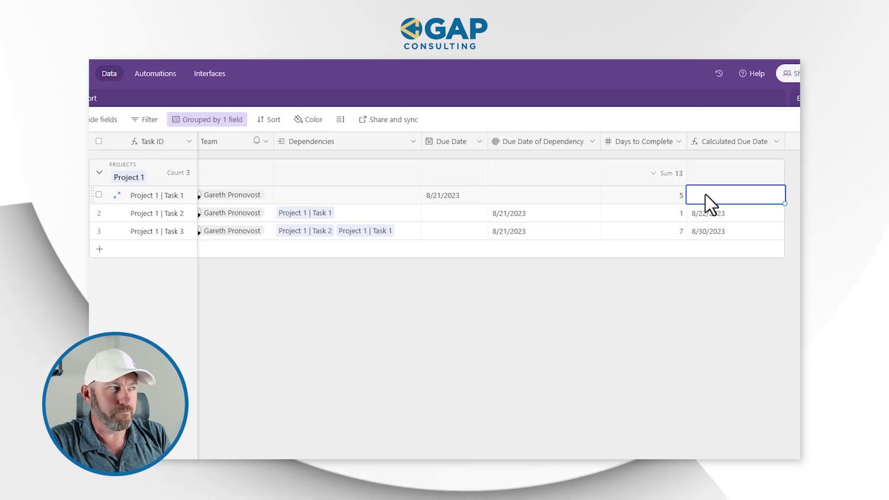
{"action": "left_click", "coordinate": [509, 215]}
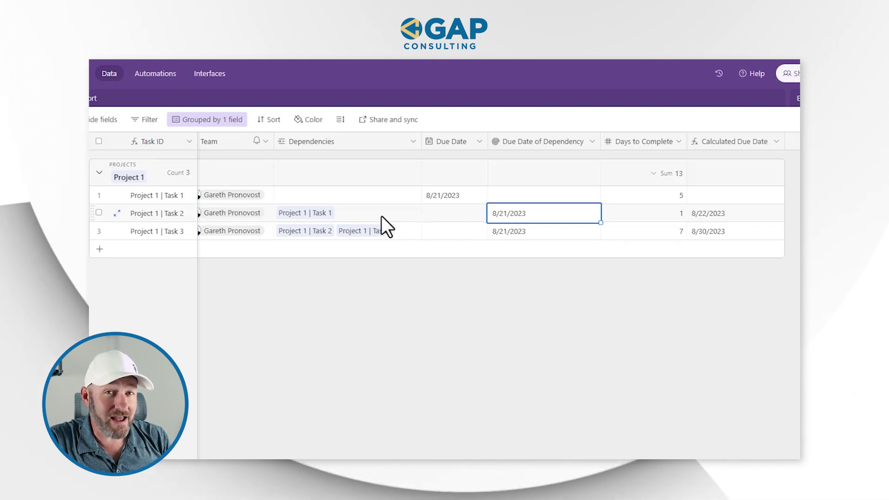
{"action": "left_click", "coordinate": [314, 214]}
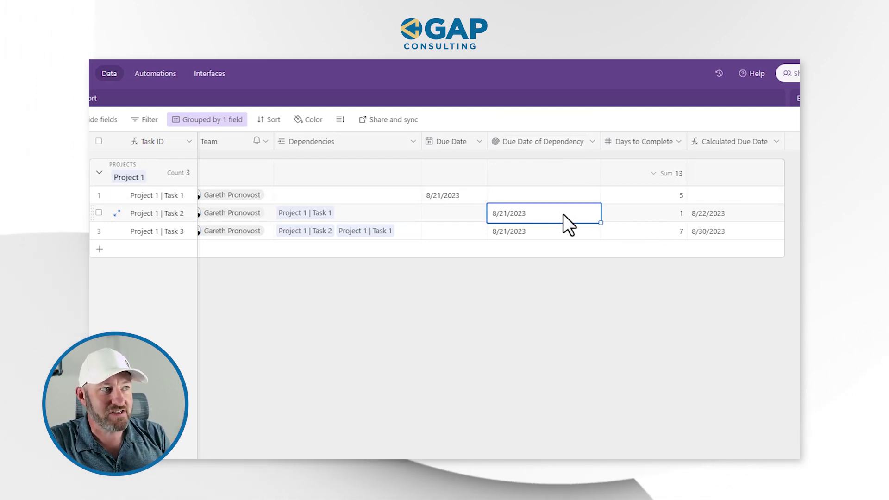
{"action": "left_click", "coordinate": [643, 214]}
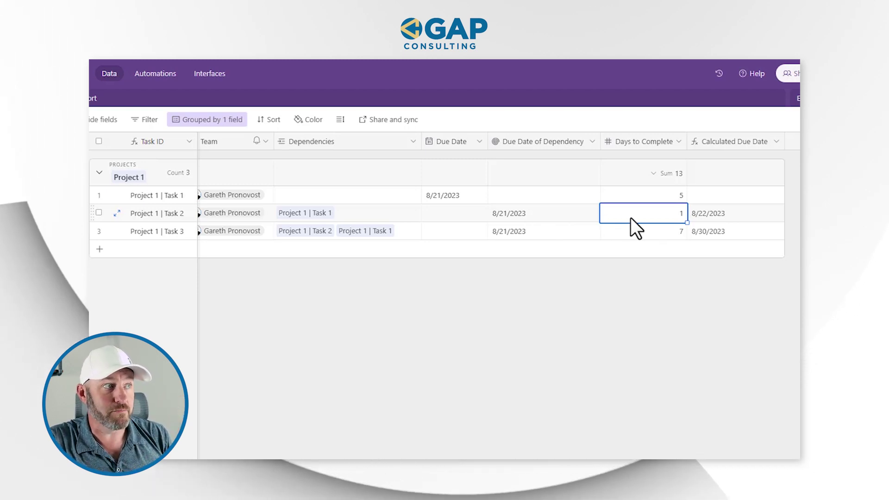
{"action": "left_click", "coordinate": [699, 217]}
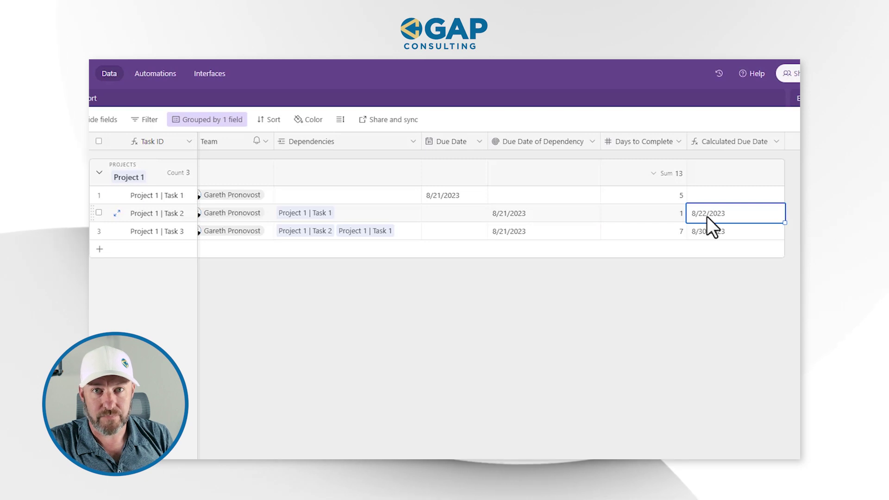
{"action": "left_click", "coordinate": [399, 230]}
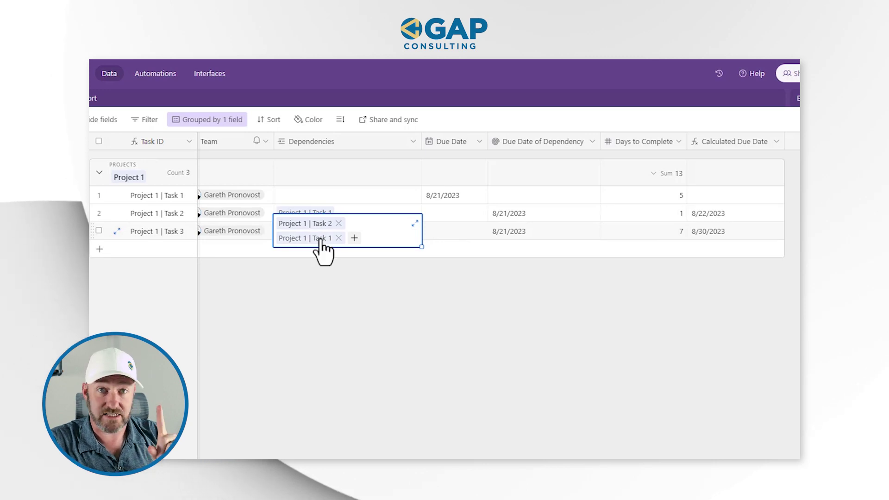
Step: Leave Task 3's dependencies and compare the Due Date cells of Tasks 1 and 2 with Task 3's Due Date of Dependency
{"action": "left_click", "coordinate": [396, 276]}
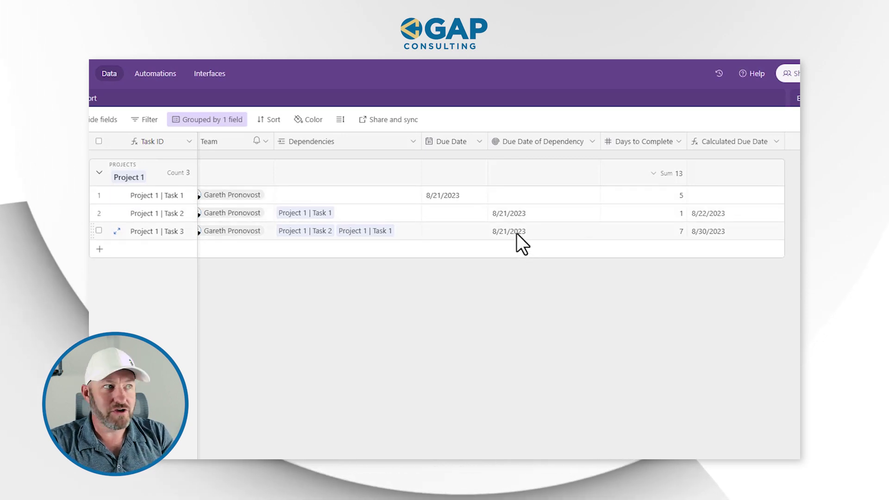
{"action": "left_click", "coordinate": [462, 215]}
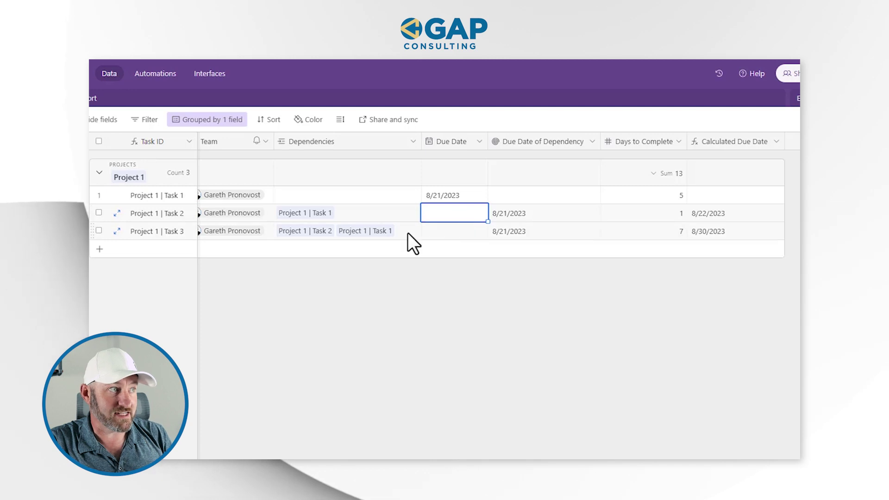
{"action": "left_click", "coordinate": [461, 198]}
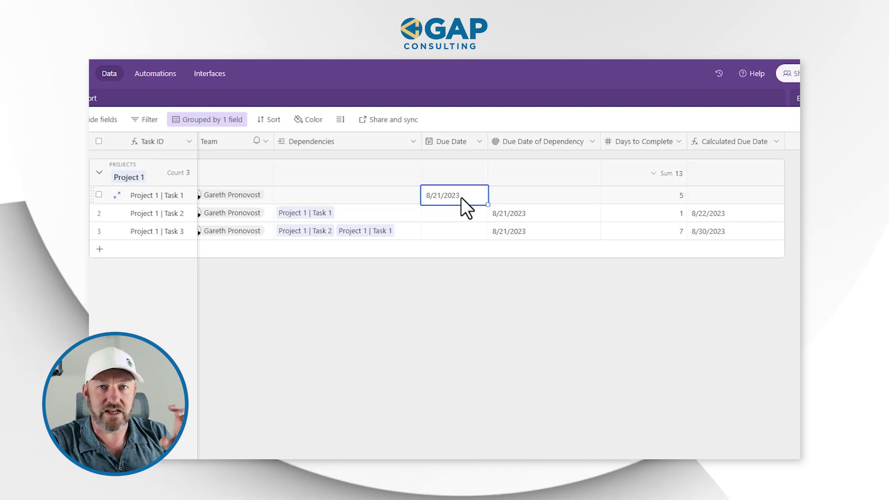
{"action": "left_click", "coordinate": [535, 232]}
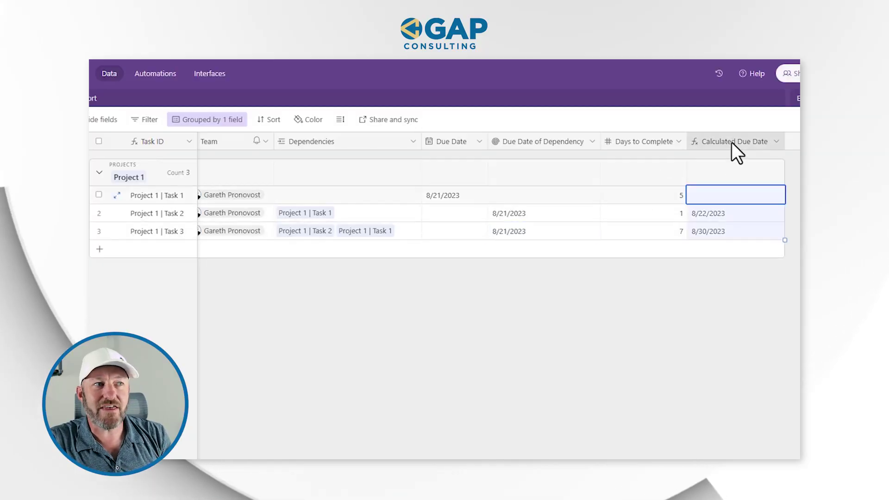
Step: Review the WORKDAY function in the Calculated Due Date formula and close the field settings without changes
{"action": "double_click", "coordinate": [731, 143]}
{"action": "double_click", "coordinate": [402, 273]}
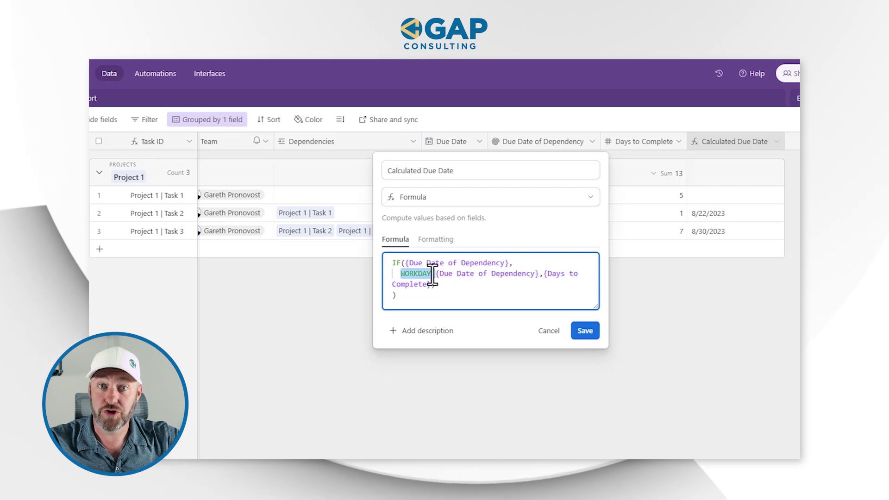
{"action": "left_click", "coordinate": [549, 331]}
Step: Compare Task 3's Due Date of Dependency, the calculated due dates of Tasks 2 and 3, and Task 2's Due Date cell
{"action": "left_click", "coordinate": [535, 234]}
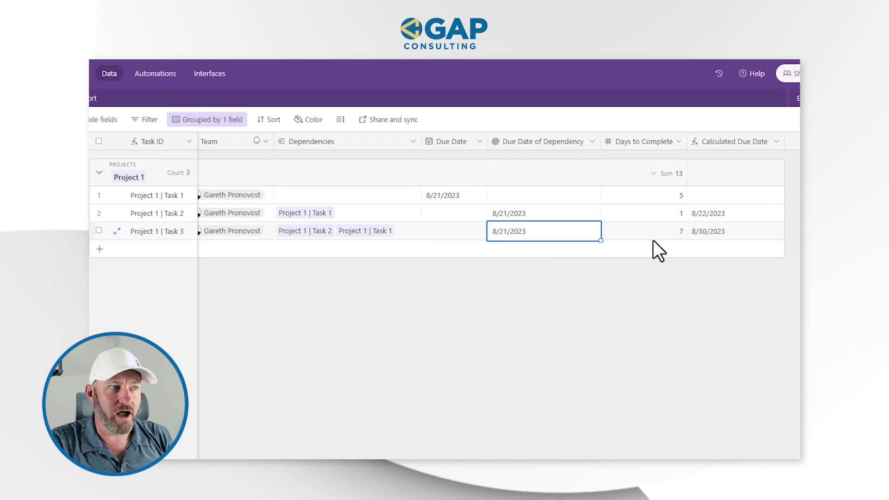
{"action": "left_click", "coordinate": [710, 233]}
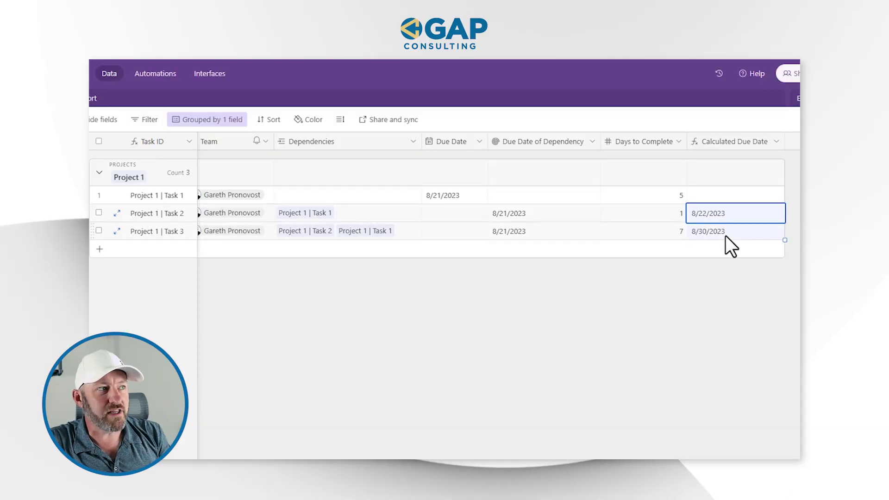
{"action": "left_click", "coordinate": [457, 216]}
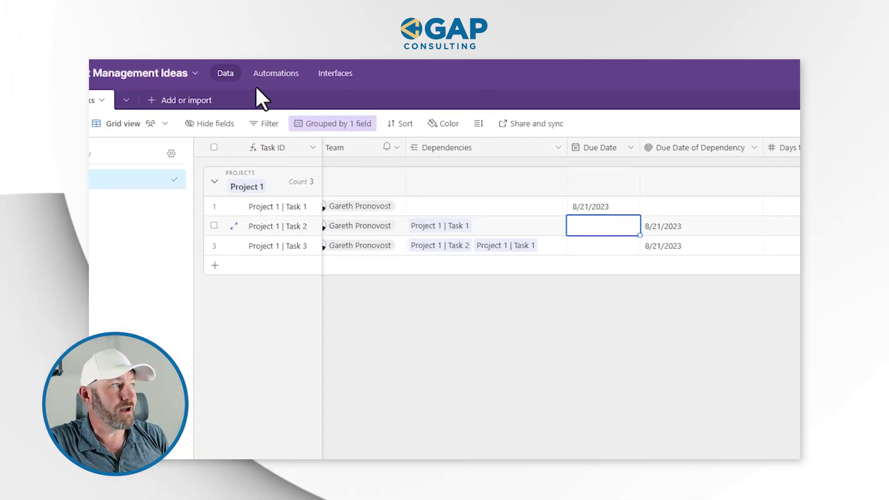
Step: Examine Automation 1's trigger watching Calculated Due Date in Tasks and its Update record action that writes that value to Due Date
{"action": "left_click", "coordinate": [155, 73]}
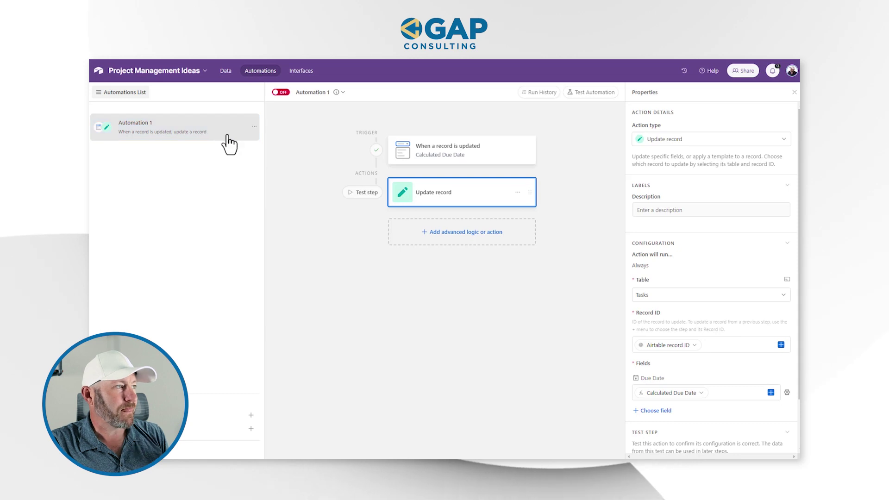
{"action": "left_click", "coordinate": [468, 152]}
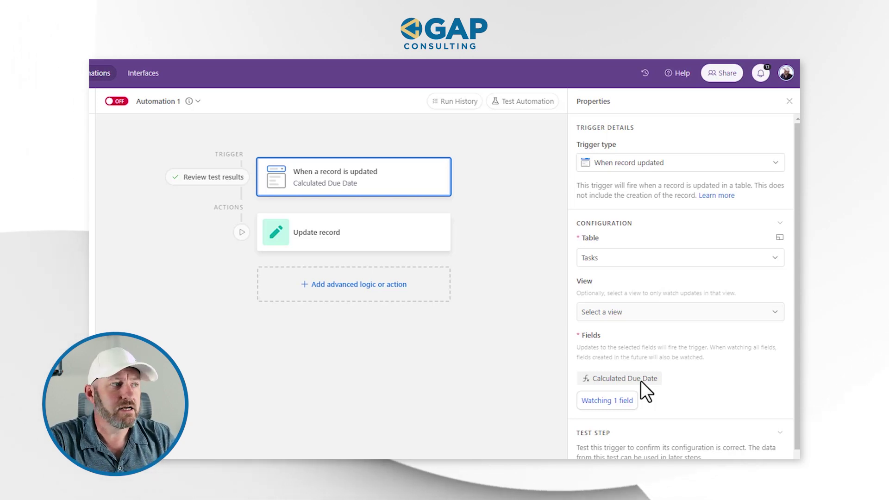
{"action": "left_click", "coordinate": [368, 238]}
{"action": "scroll", "coordinate": [702, 449], "scroll_direction": "down", "scroll_amount": 2}
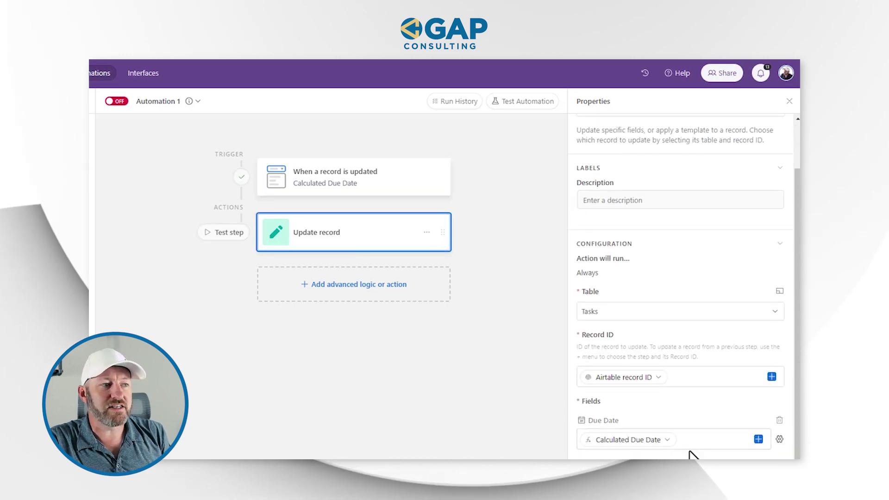
{"action": "mouse_move", "coordinate": [636, 331]}
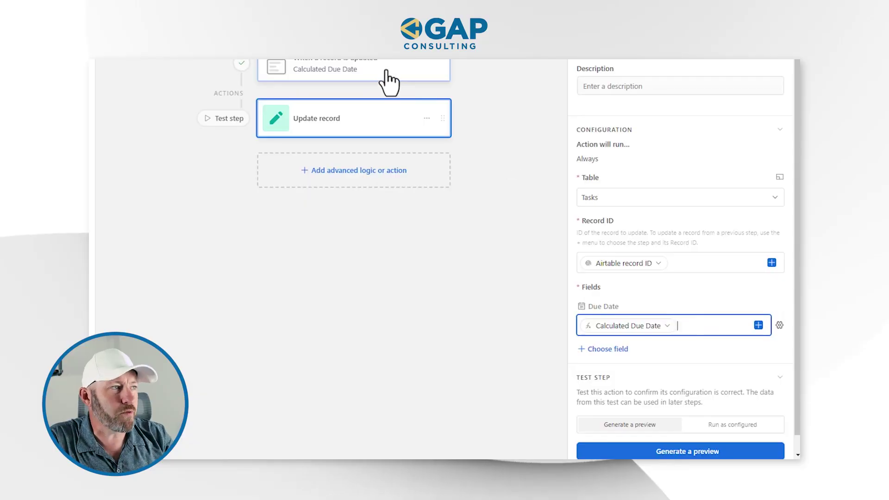
{"action": "scroll", "coordinate": [382, 79], "scroll_direction": "up", "scroll_amount": 2}
{"action": "left_click", "coordinate": [384, 159]}
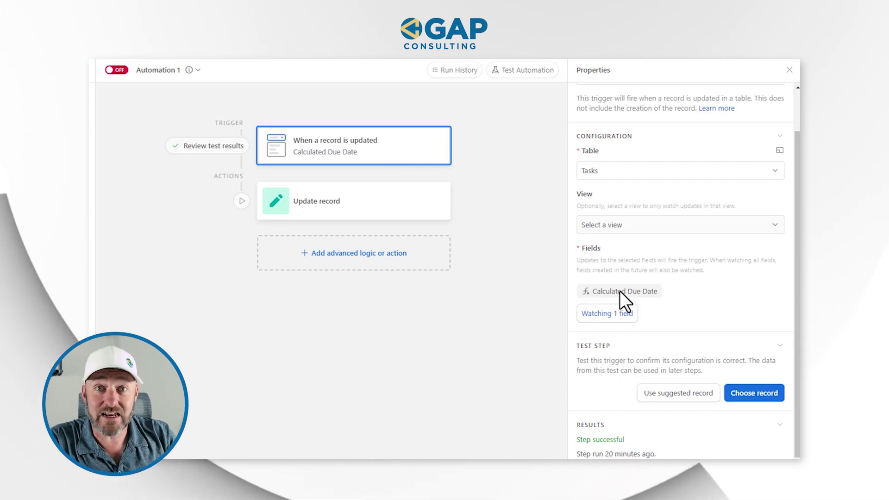
{"action": "left_click", "coordinate": [364, 210]}
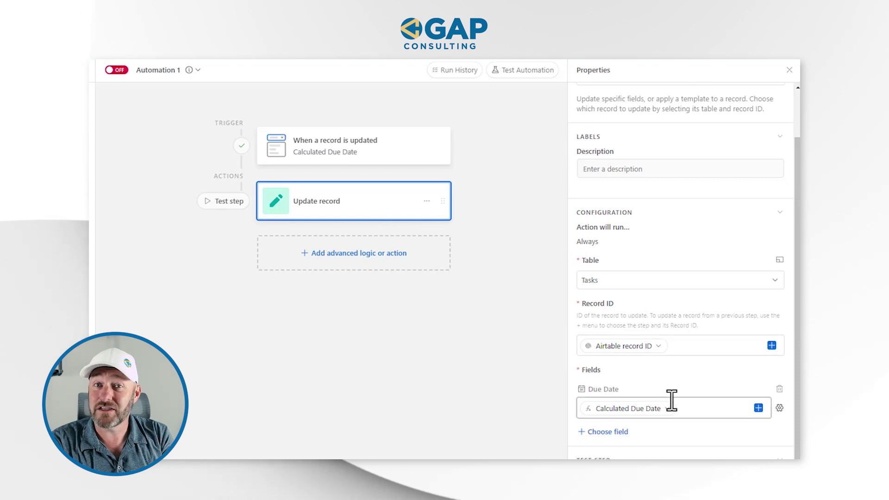
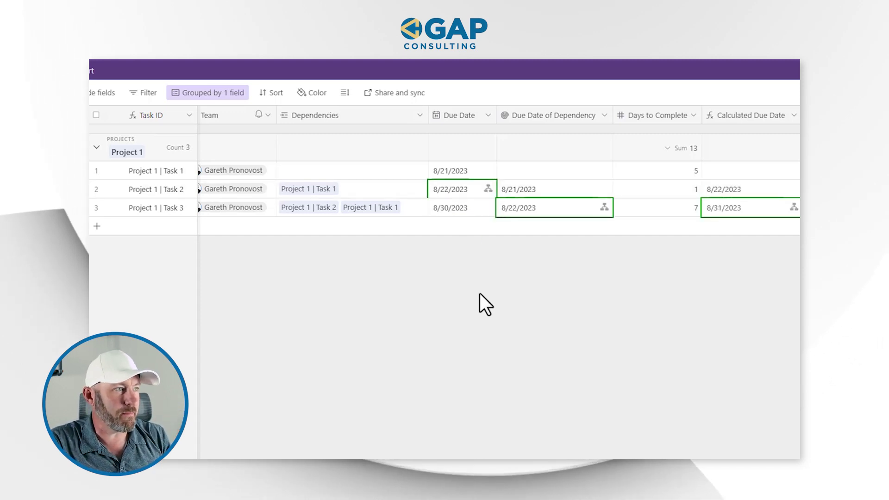
Step: Trace Task 1's Due Date into Task 2's Due Date of Dependency, Days to Complete and Calculated Due Date
{"action": "left_click", "coordinate": [461, 175]}
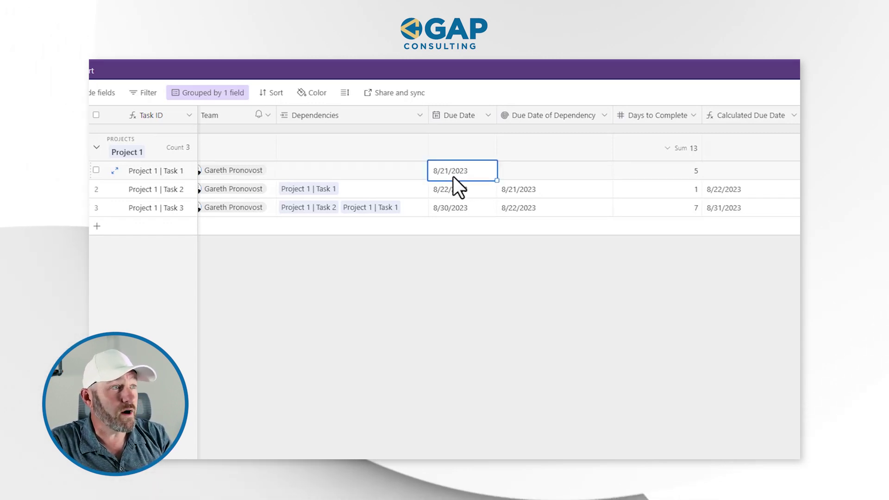
{"action": "left_click", "coordinate": [528, 190]}
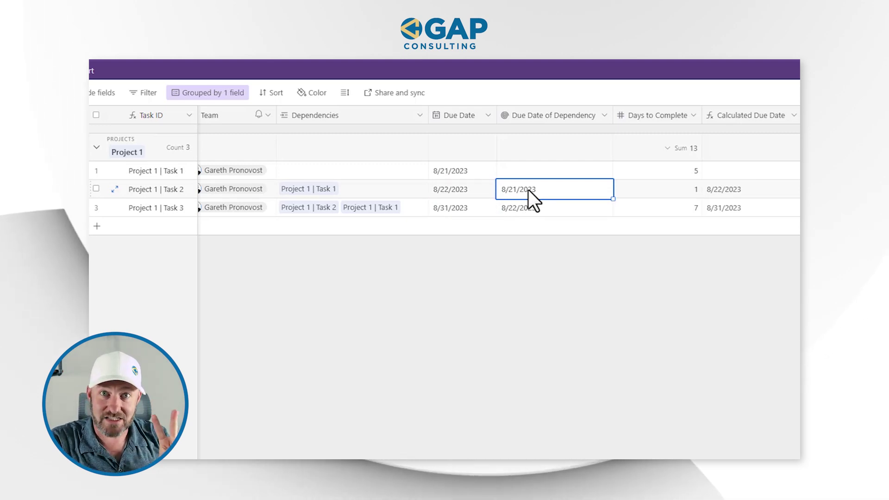
{"action": "left_click", "coordinate": [476, 171]}
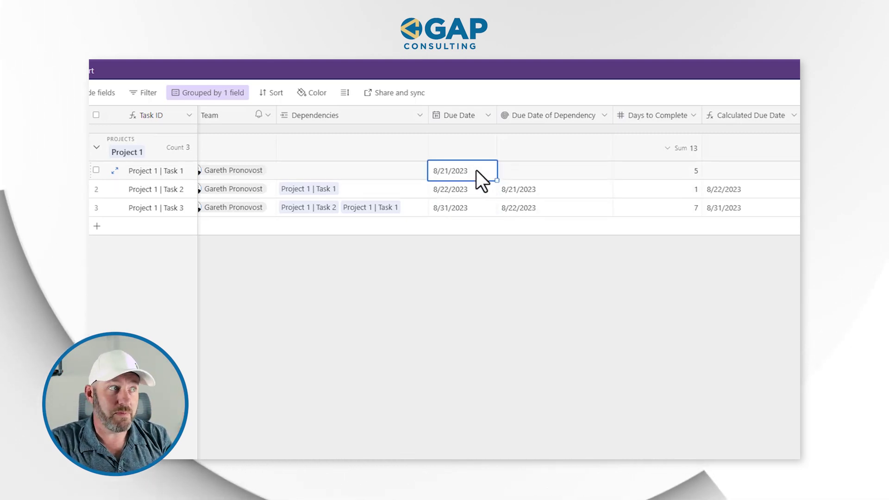
{"action": "left_click", "coordinate": [552, 190]}
{"action": "left_click", "coordinate": [658, 193]}
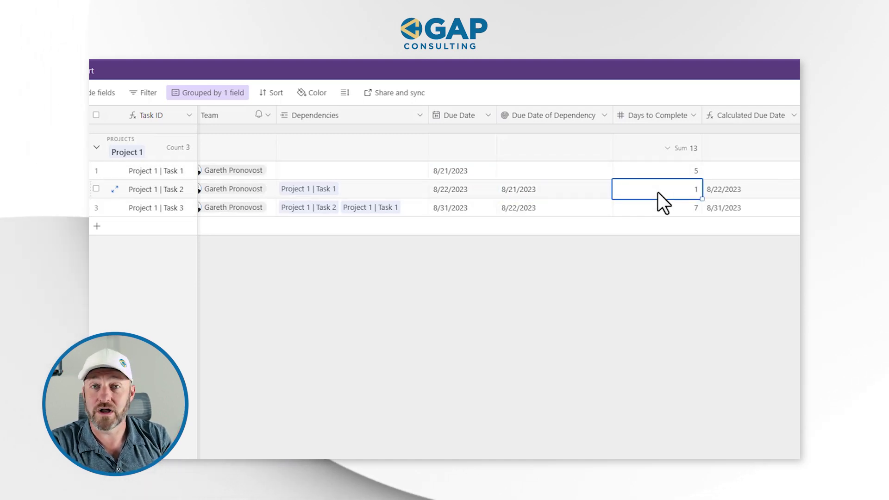
{"action": "left_click", "coordinate": [741, 193]}
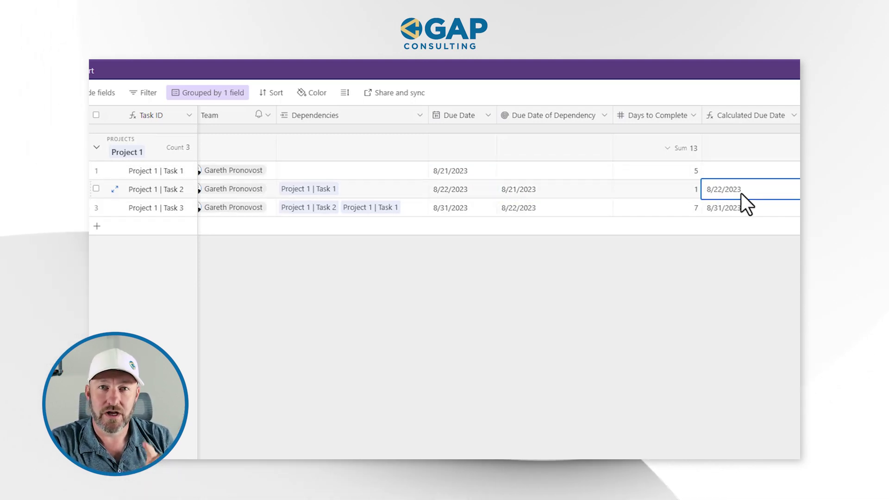
Step: Check Task 2's Due Date cell and the Due Date field's type settings, closing them without changes
{"action": "left_click", "coordinate": [480, 189]}
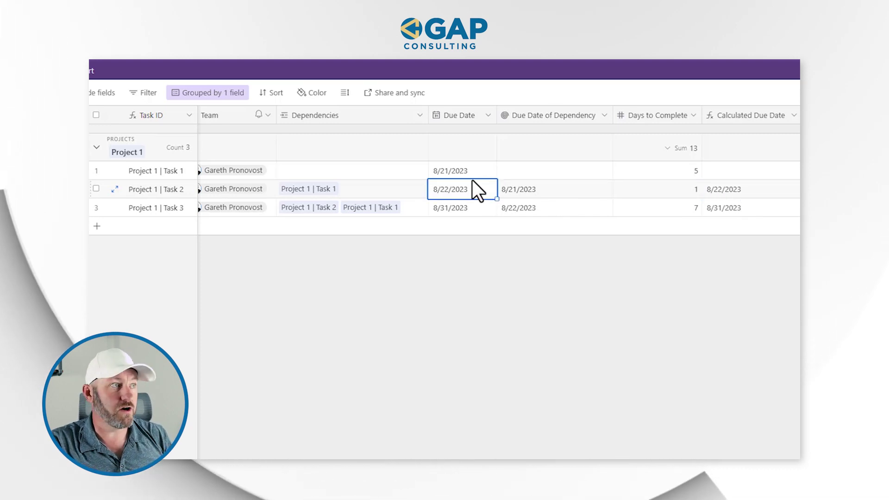
{"action": "double_click", "coordinate": [471, 116]}
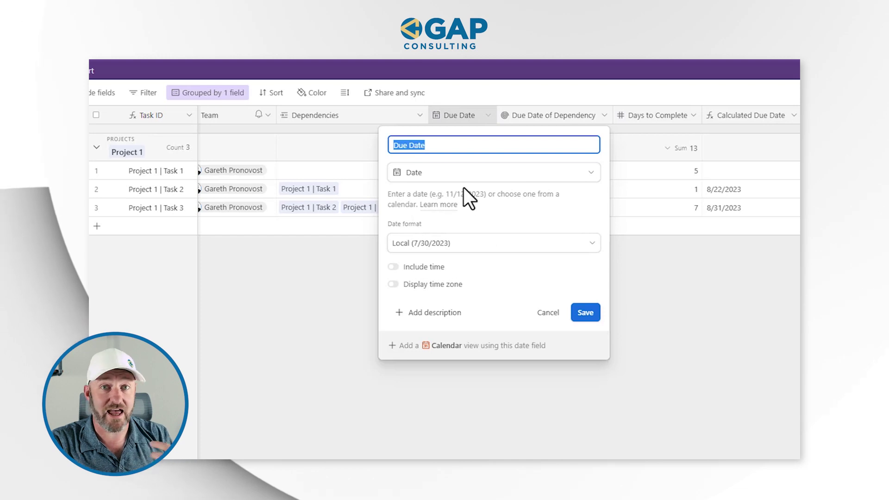
{"action": "left_click", "coordinate": [548, 313]}
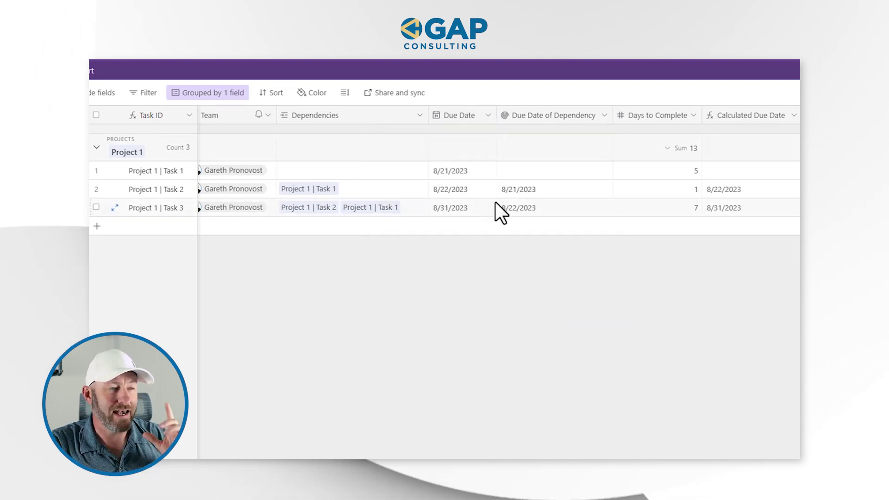
Step: Trace the due dates of Tasks 1 and 2 through Task 3's dependency date, Days to Complete, Calculated Due Date and Due Date
{"action": "left_click", "coordinate": [455, 191]}
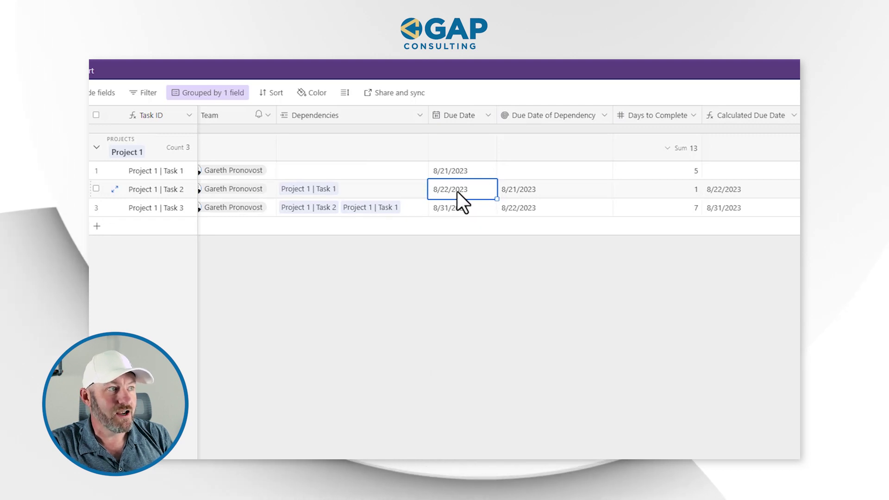
{"action": "left_click", "coordinate": [527, 211]}
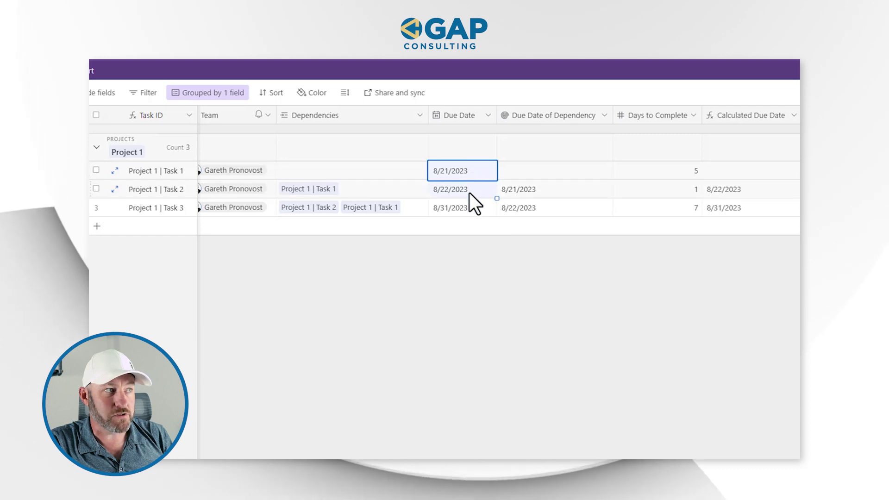
{"action": "left_click", "coordinate": [530, 207]}
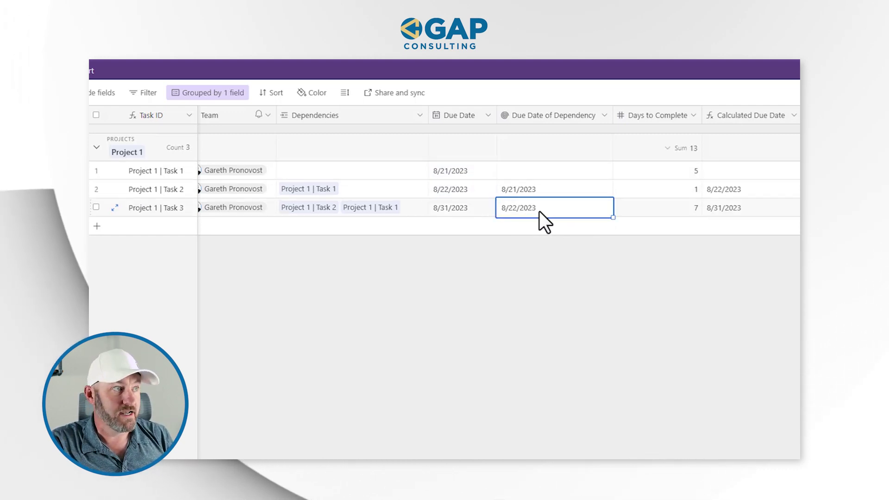
{"action": "left_click", "coordinate": [677, 211]}
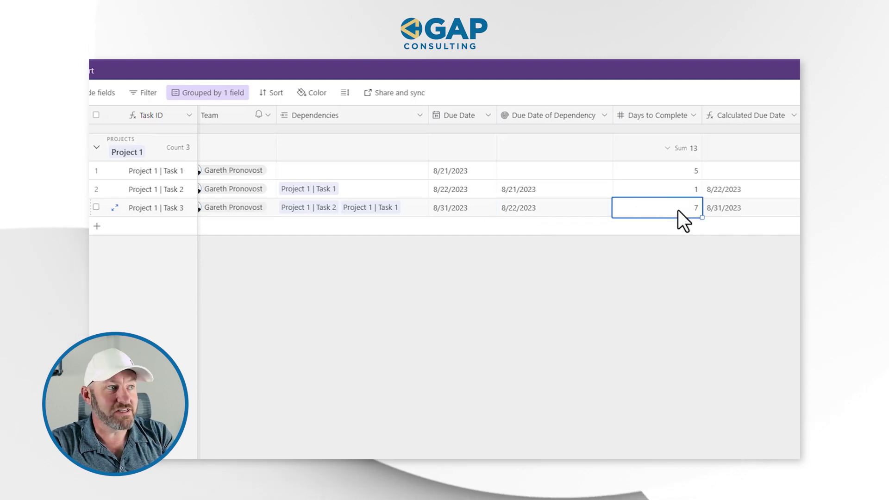
{"action": "left_click", "coordinate": [741, 207]}
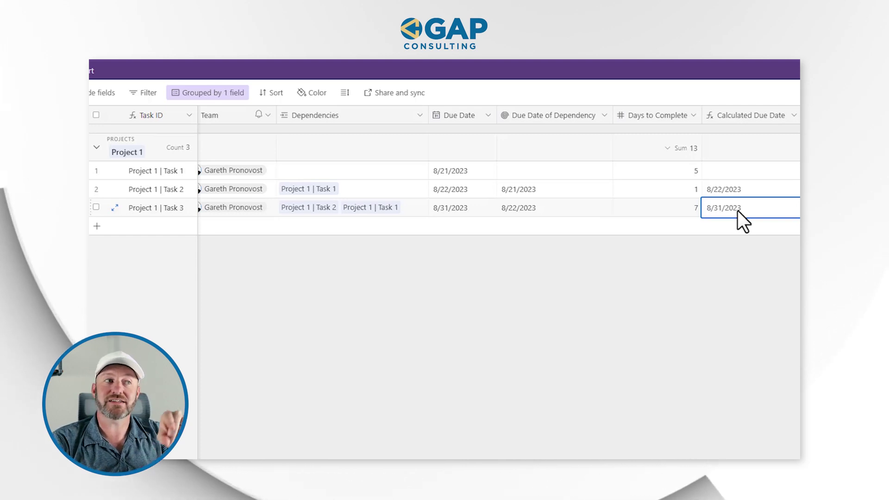
{"action": "left_click", "coordinate": [463, 212]}
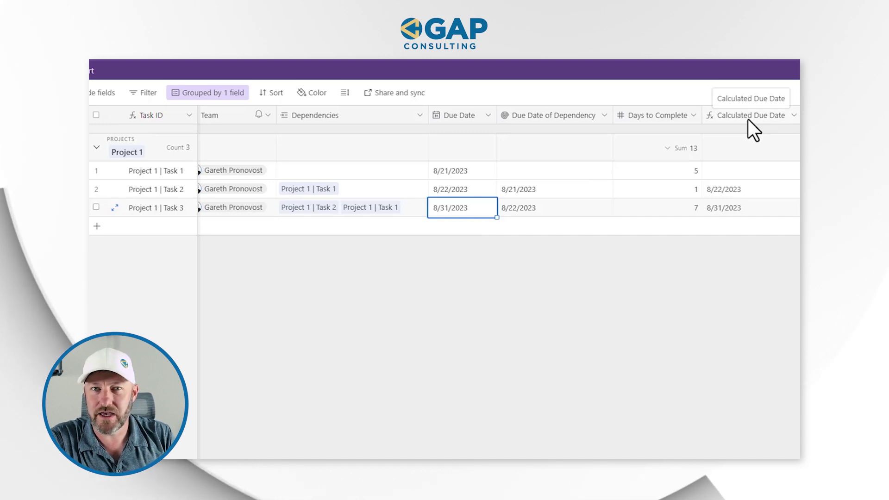
Step: Set Task 2's Due Date to 8/24/2023 and deselect the cell
{"action": "left_click", "coordinate": [457, 190]}
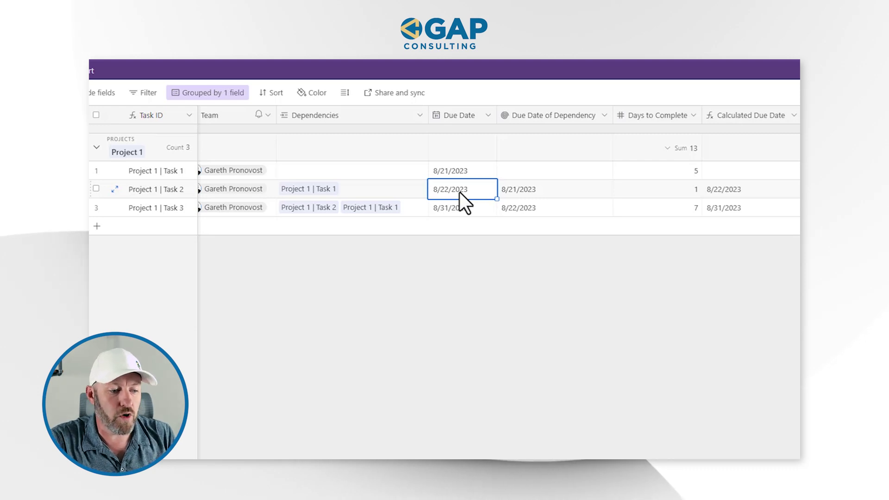
{"action": "left_click", "coordinate": [459, 192]}
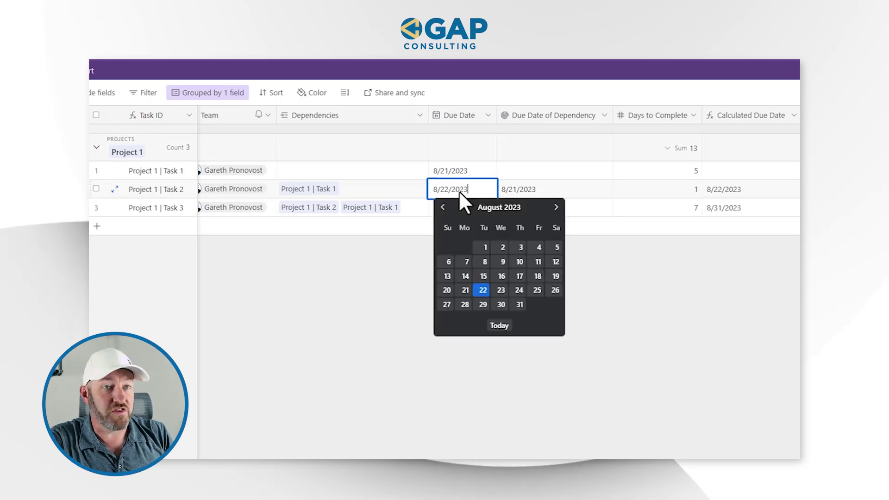
{"action": "left_click", "coordinate": [519, 290]}
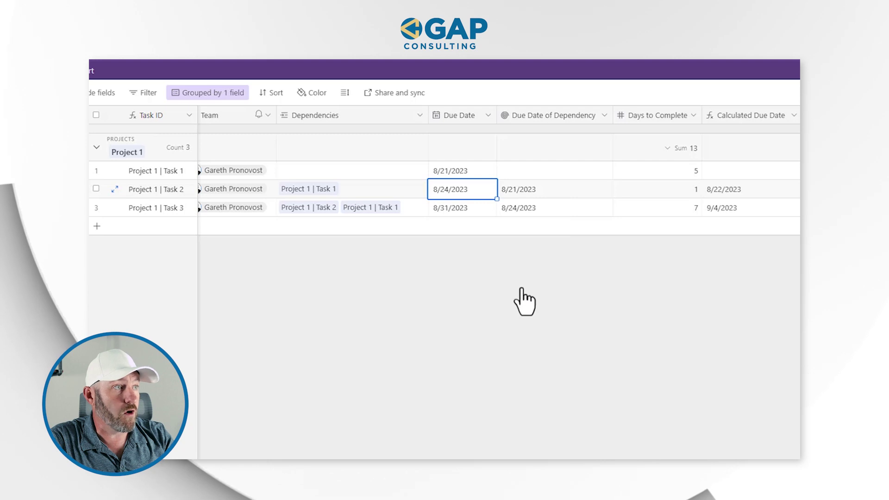
{"action": "left_click", "coordinate": [473, 190]}
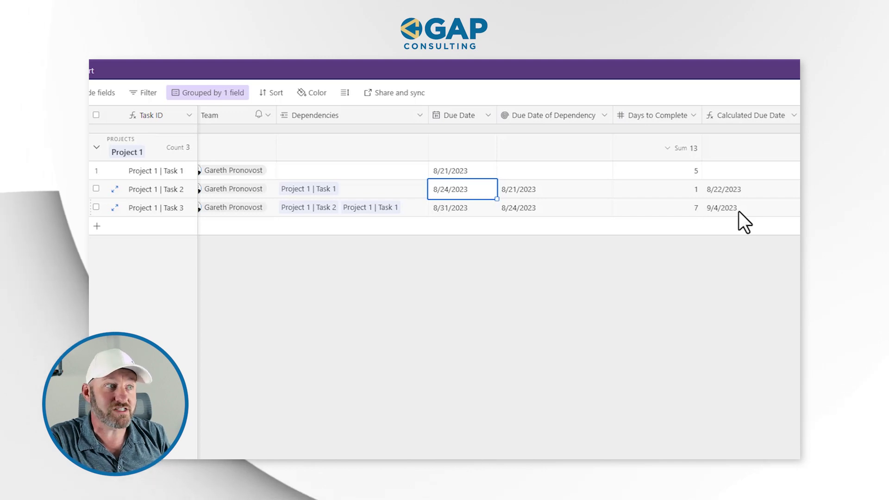
{"action": "left_click", "coordinate": [724, 266]}
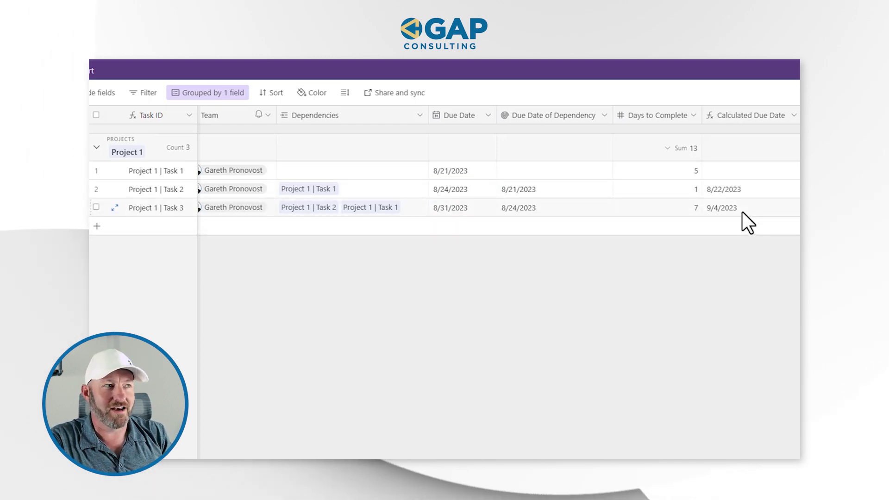